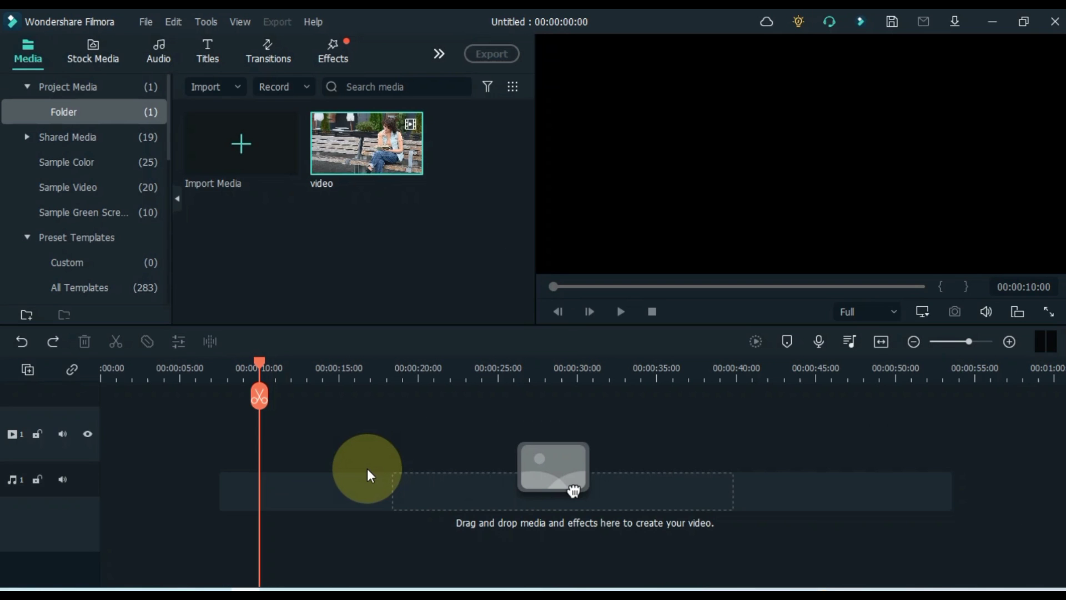
- Place the bench video on the first video track and play it from the start
{"action": "mouse_move", "coordinate": [361, 166]}
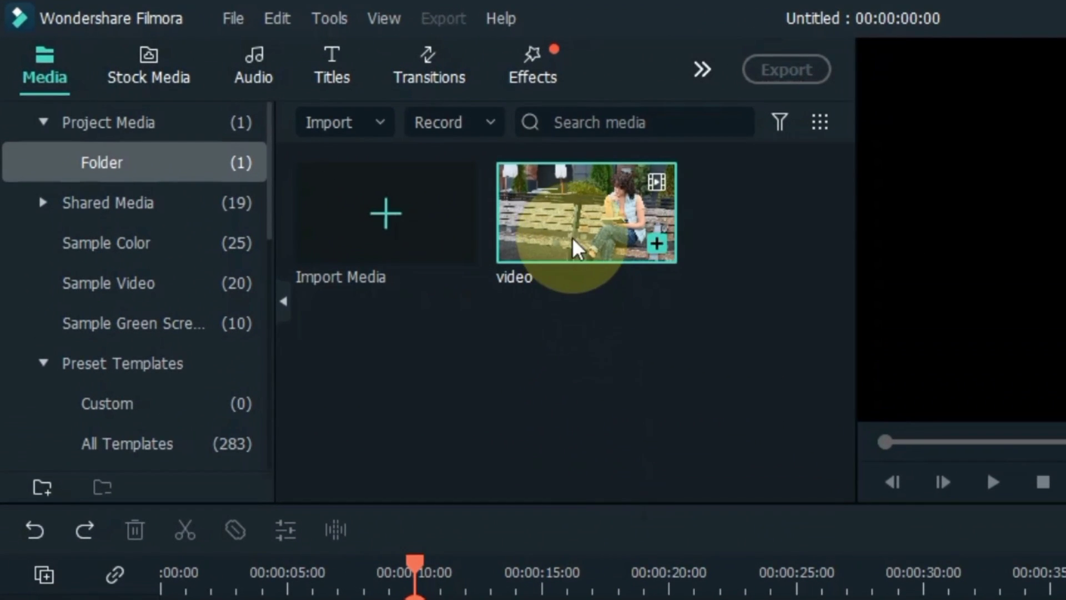
{"action": "left_click_drag", "start_coordinate": [578, 250], "coordinate": [131, 599]}
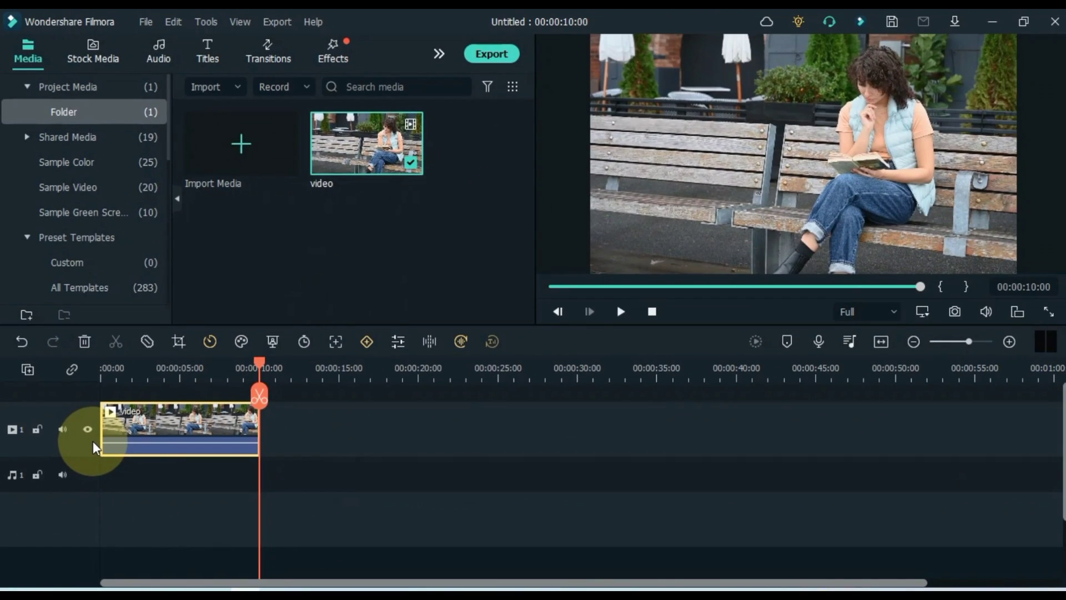
{"action": "key", "text": "space"}
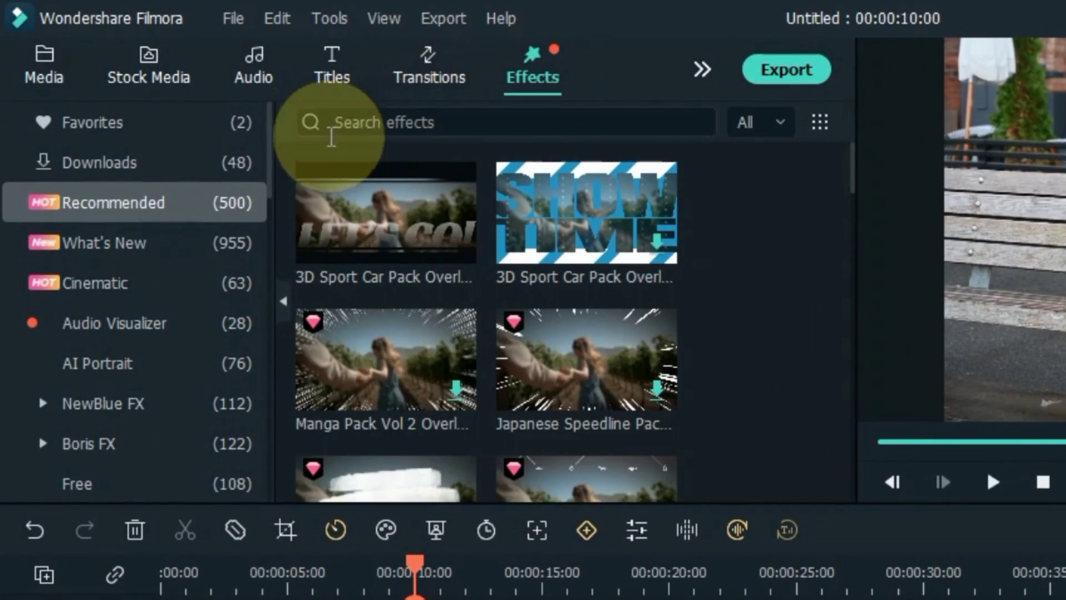
- Search downloaded effects for 'dispersion' and preview Dispersion Blur on the video
{"action": "left_click", "coordinate": [233, 163]}
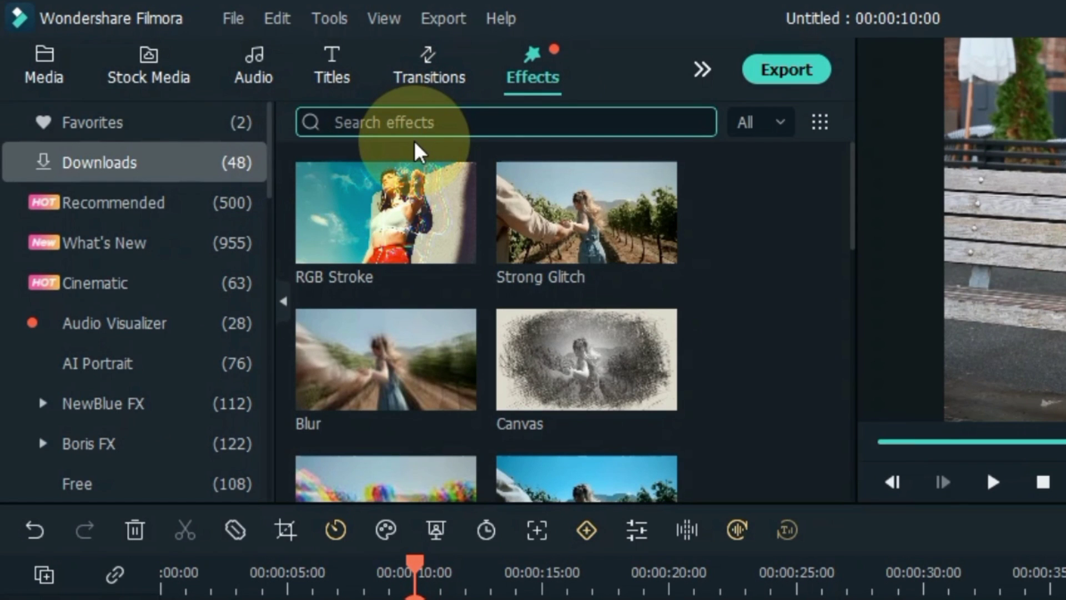
{"action": "type", "text": "dispersion"}
{"action": "key", "text": "Return"}
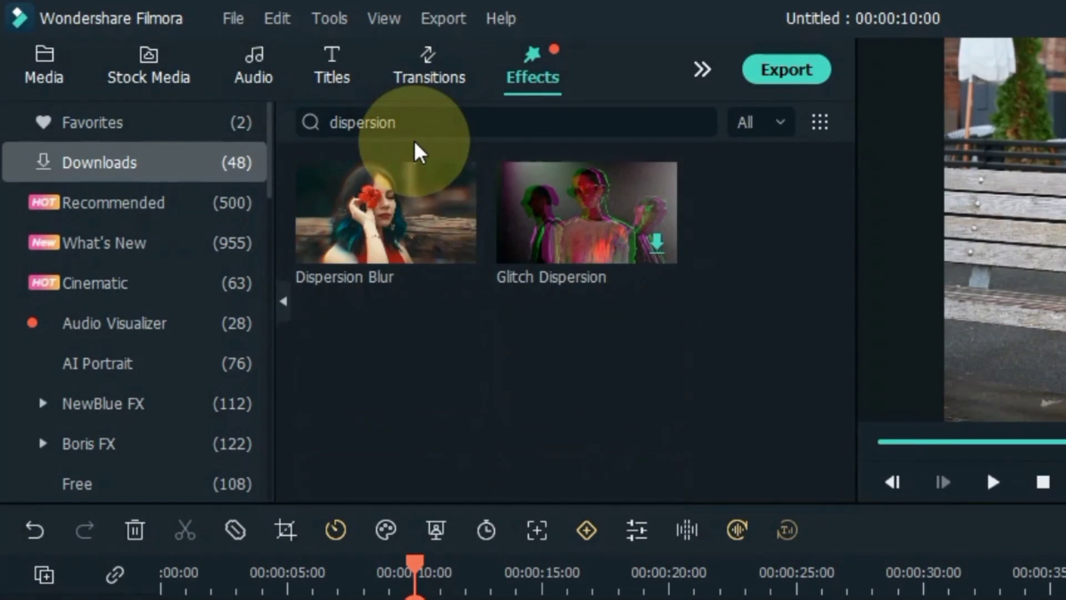
{"action": "mouse_move", "coordinate": [358, 265]}
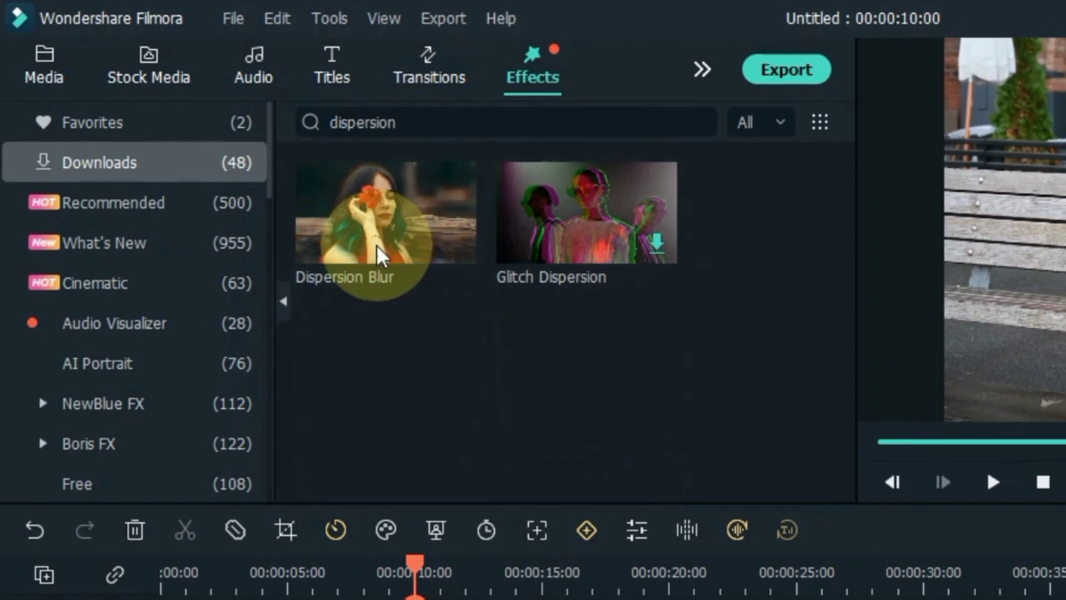
{"action": "left_click", "coordinate": [336, 251]}
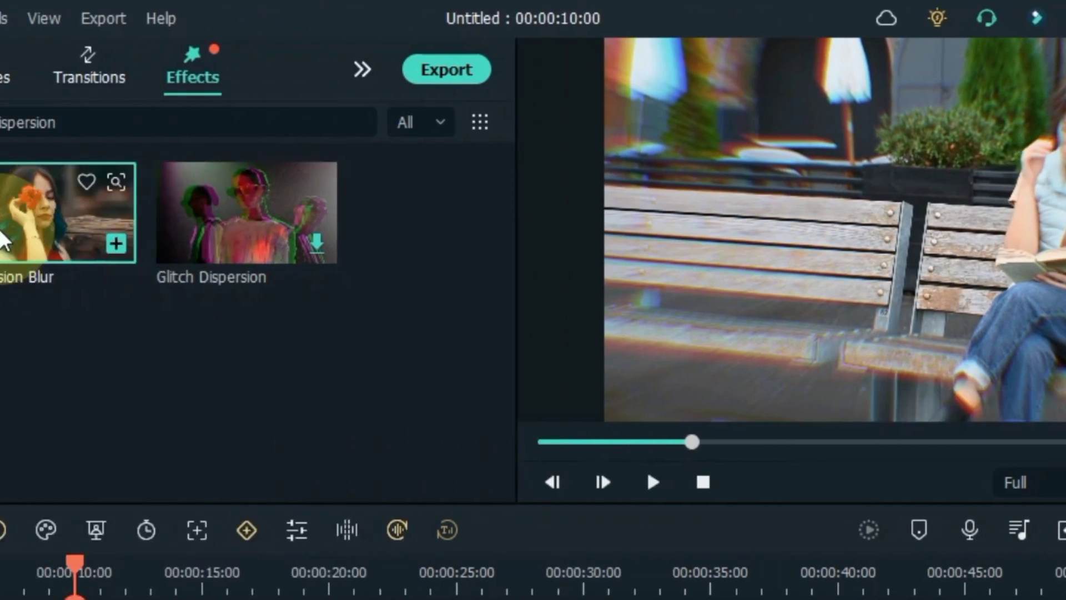
- Add Dispersion Blur on track 2, stretched across the full 10-second clip
{"action": "left_click_drag", "start_coordinate": [303, 232], "coordinate": [157, 599]}
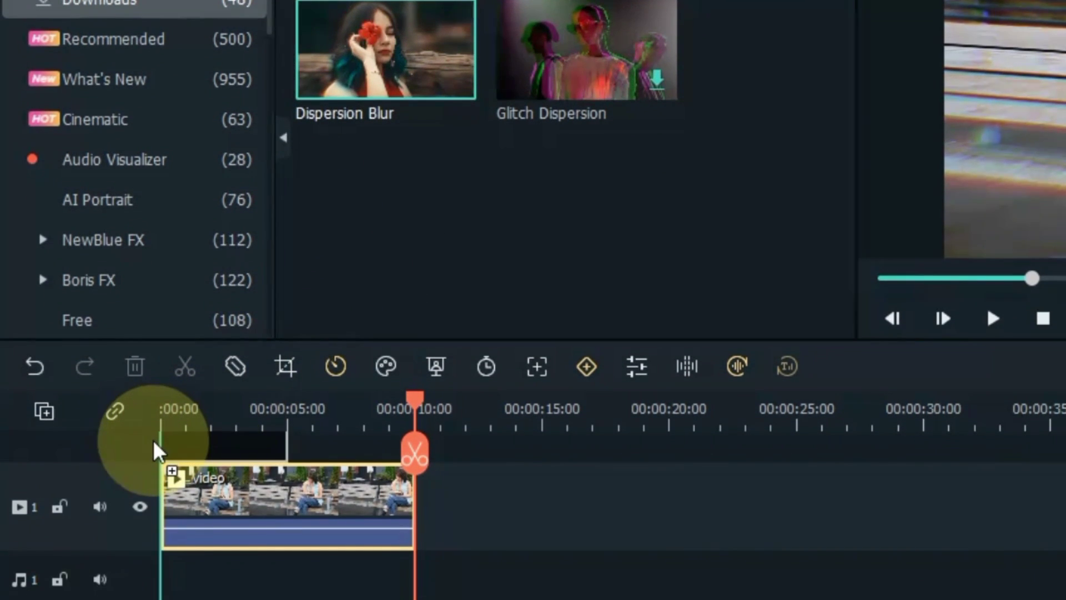
{"action": "left_click_drag", "start_coordinate": [157, 451], "coordinate": [155, 448]}
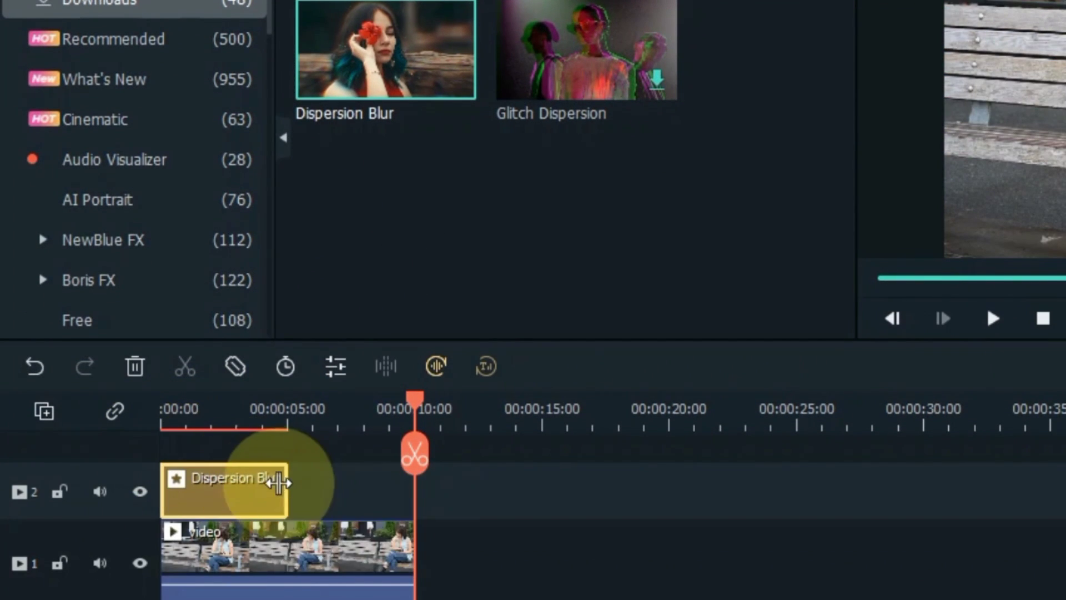
{"action": "left_click_drag", "start_coordinate": [280, 483], "coordinate": [414, 500]}
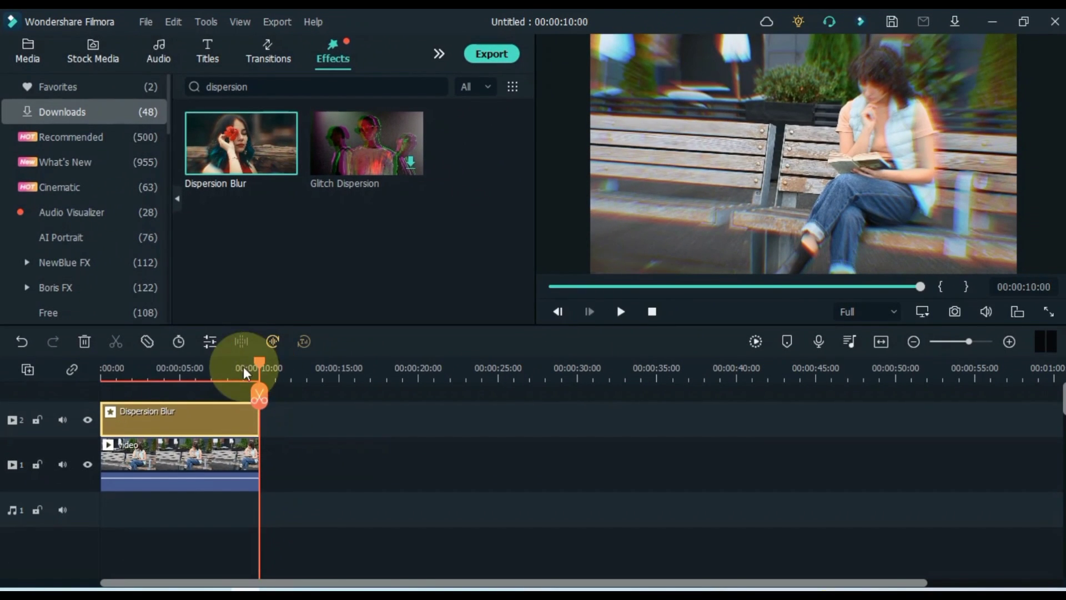
{"action": "left_click_drag", "start_coordinate": [246, 373], "coordinate": [115, 395]}
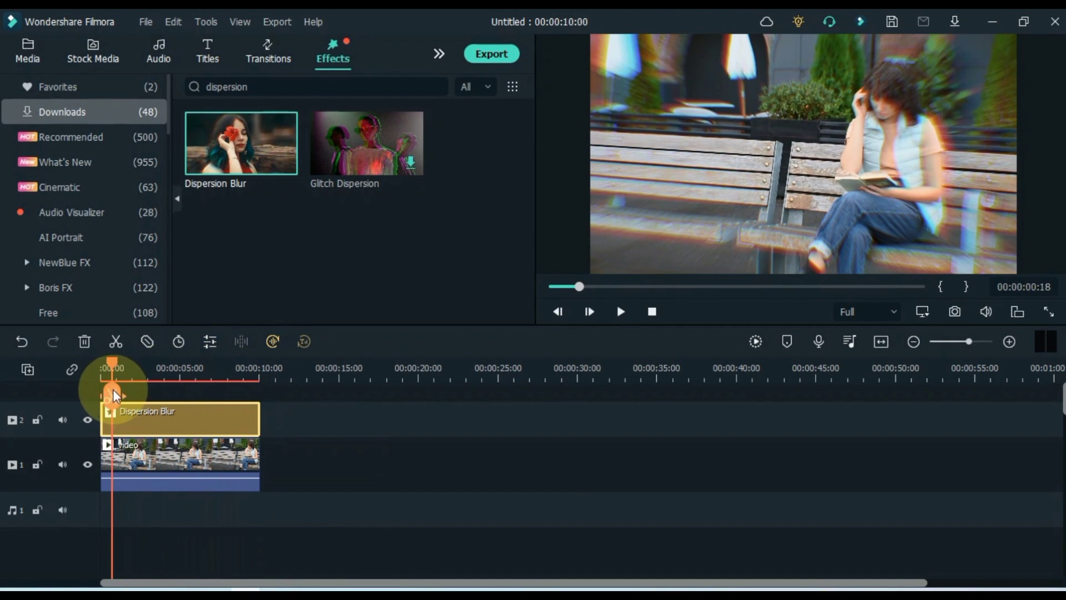
- Shift Dispersion Blur's Blur Center X, preview it, and confirm (intensity 10, radius 1.00, type 2)
{"action": "double_click", "coordinate": [180, 433]}
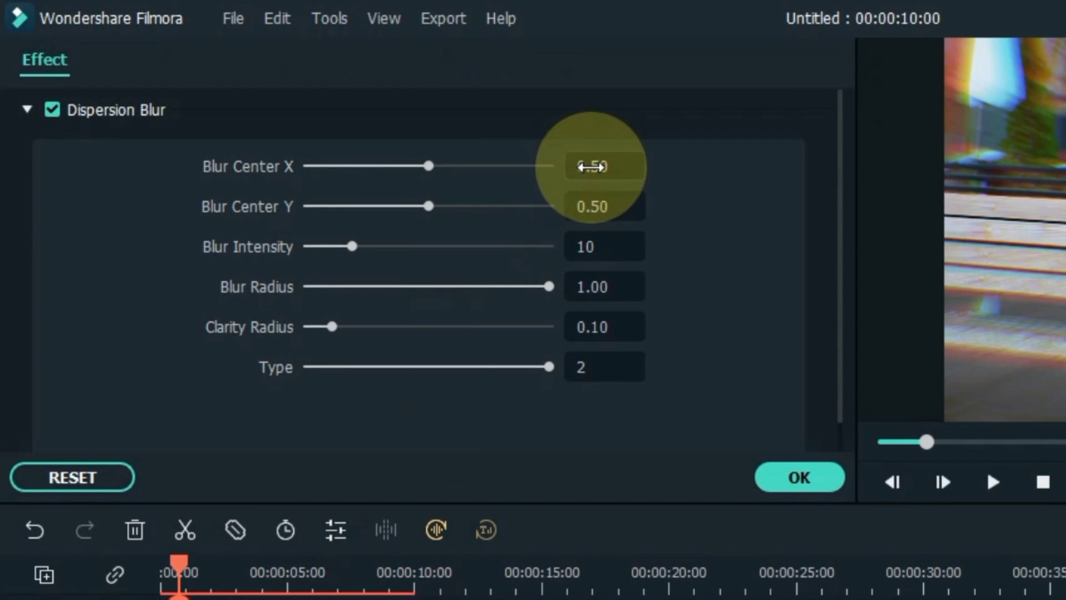
{"action": "scroll", "coordinate": [596, 166], "scroll_direction": "up", "scroll_amount": 10}
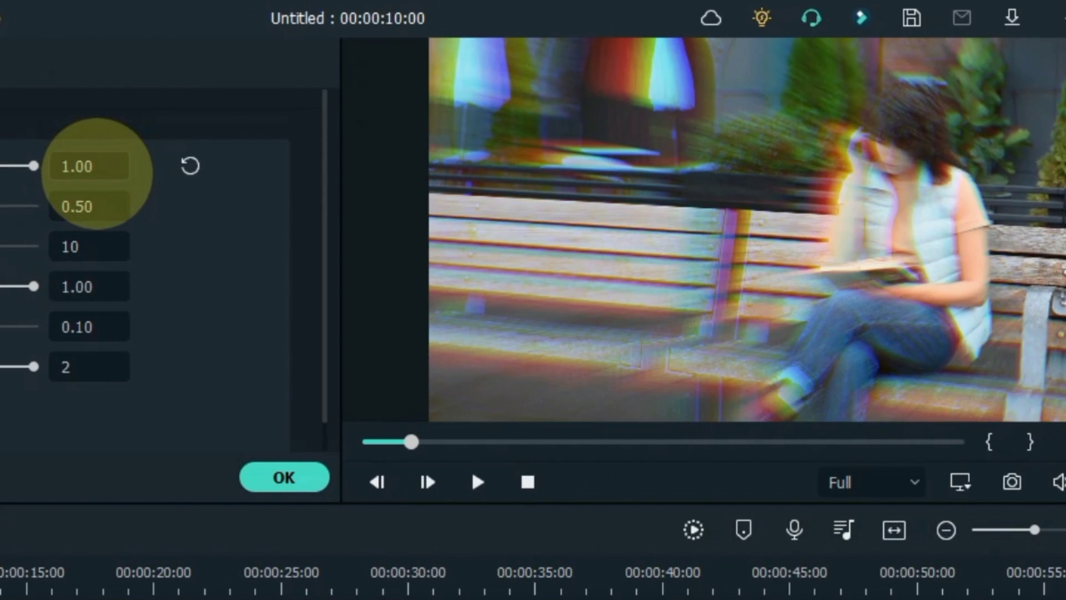
{"action": "scroll", "coordinate": [98, 174], "scroll_direction": "down", "scroll_amount": 3}
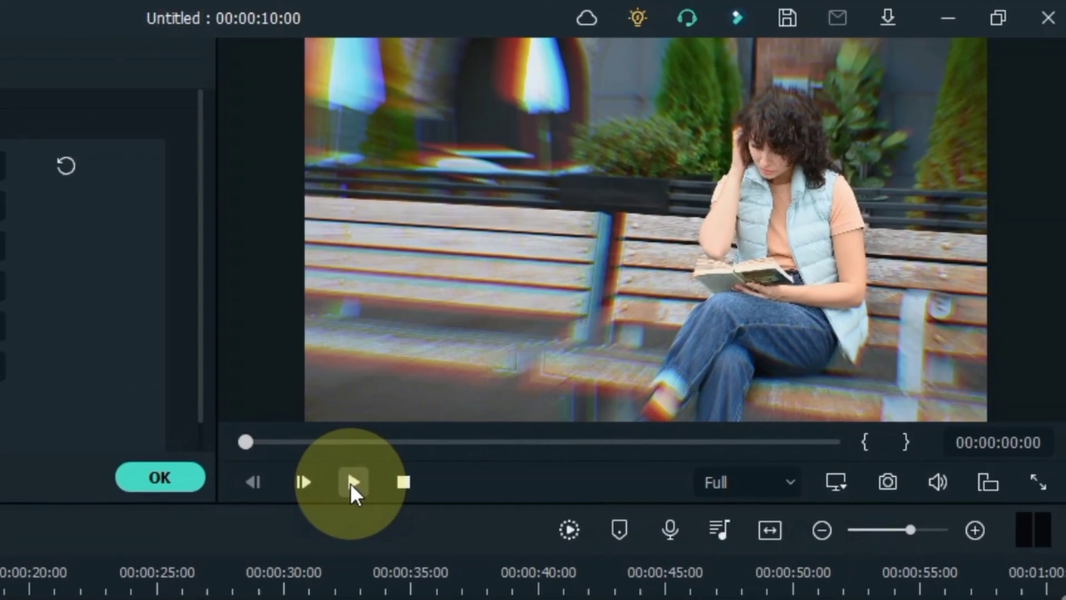
{"action": "left_click", "coordinate": [351, 484]}
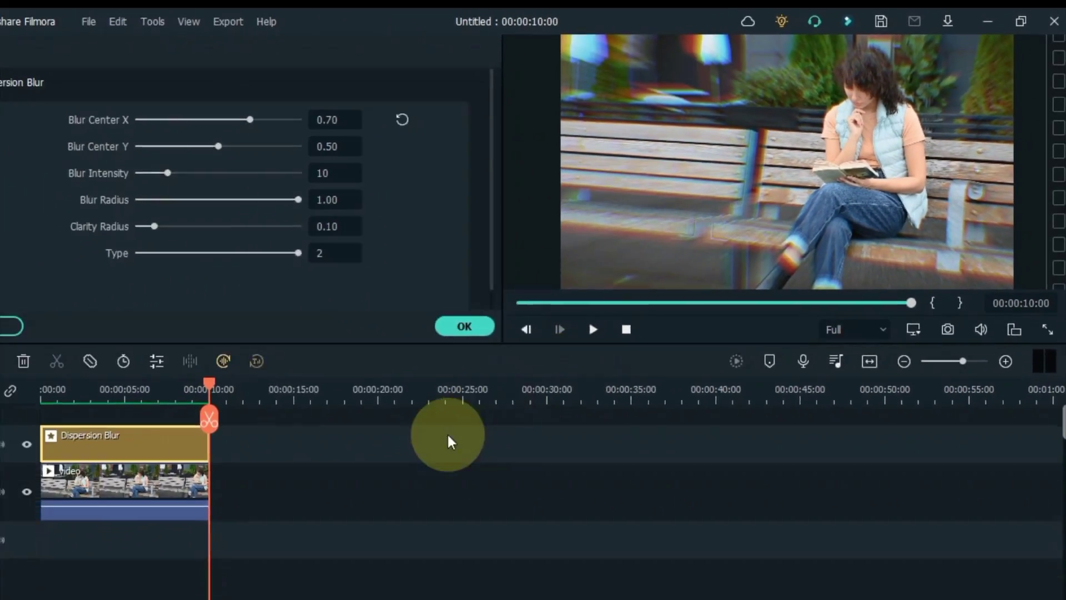
{"action": "left_click", "coordinate": [239, 566]}
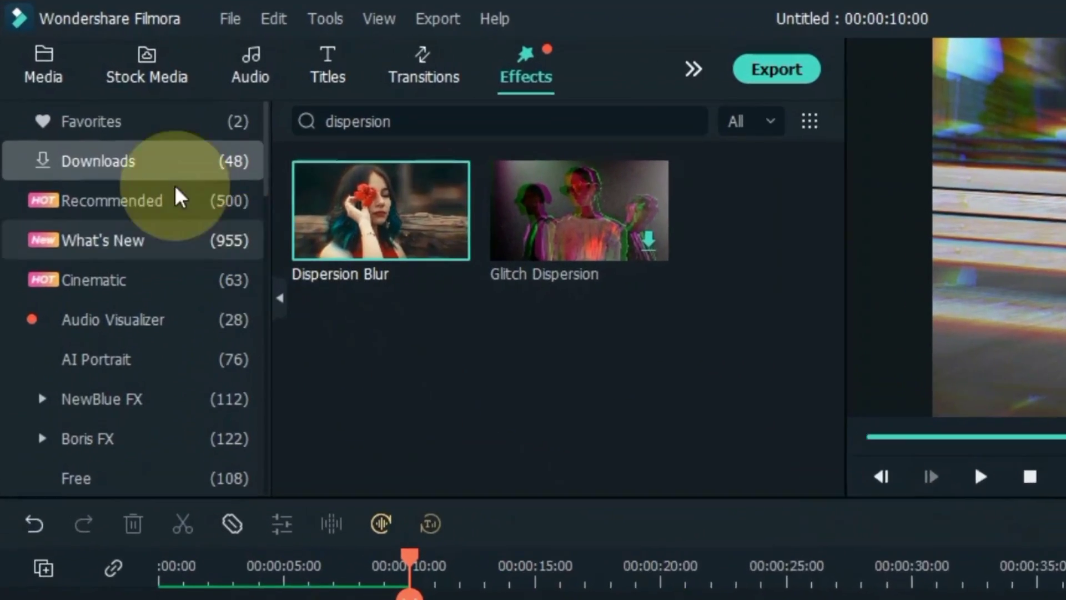
- Place a second copy of the bench video on track 3 above the blur
{"action": "left_click", "coordinate": [46, 68]}
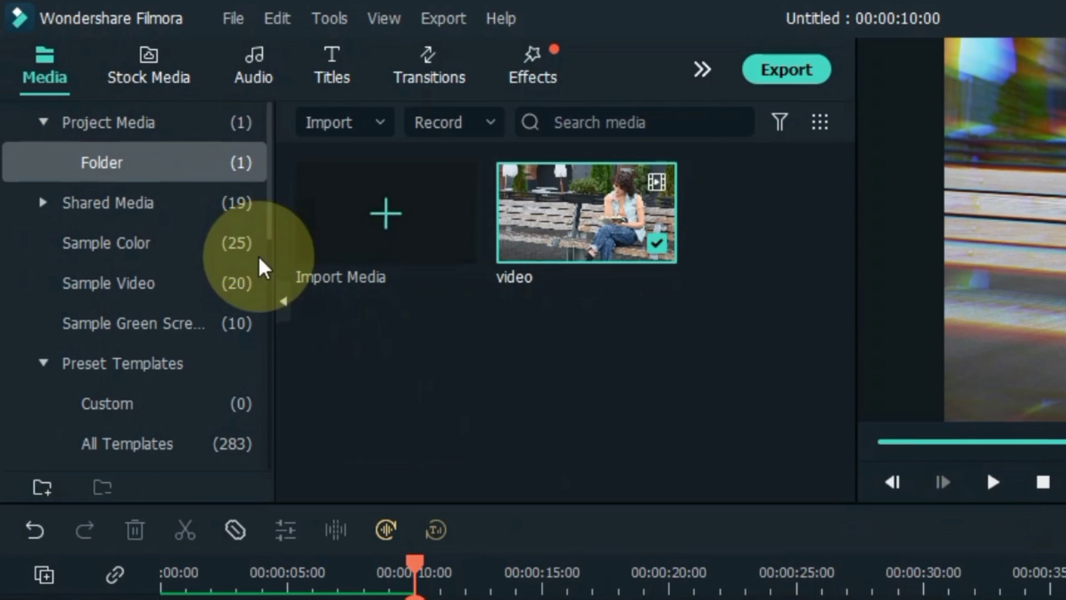
{"action": "left_click_drag", "start_coordinate": [539, 250], "coordinate": [115, 348]}
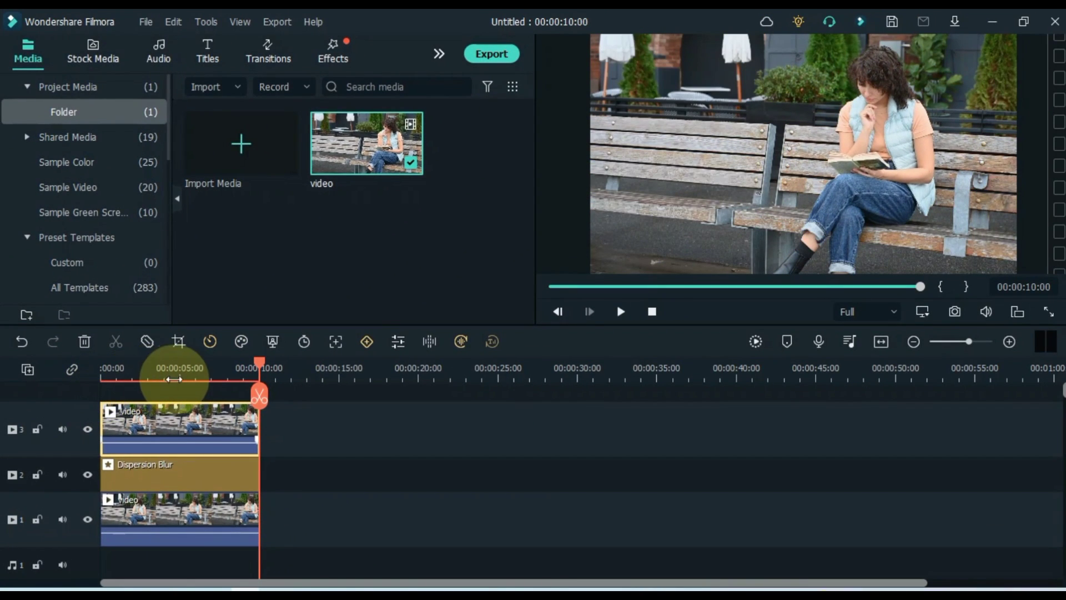
{"action": "left_click_drag", "start_coordinate": [139, 367], "coordinate": [101, 368]}
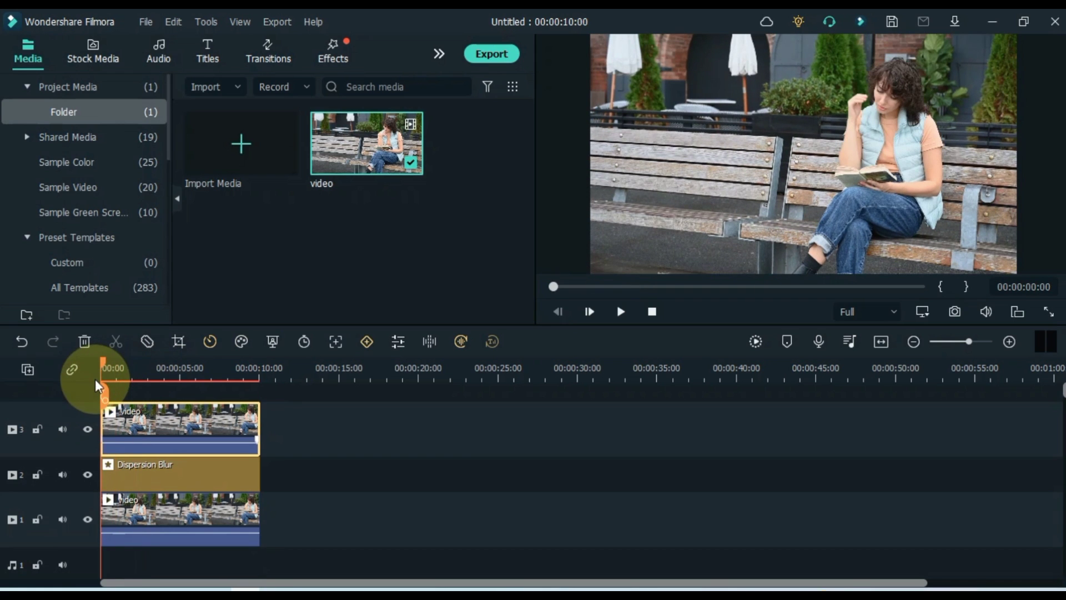
- Bring up the top clip's mask options with a Rectangle mask applied
{"action": "left_click", "coordinate": [140, 431]}
{"action": "double_click", "coordinate": [140, 432]}
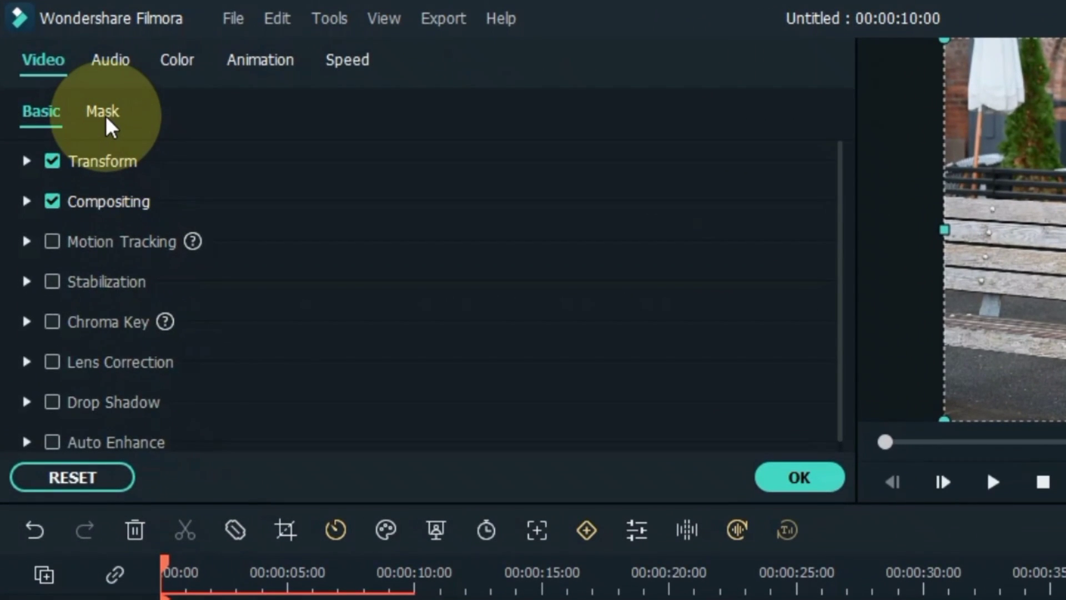
{"action": "left_click", "coordinate": [65, 80]}
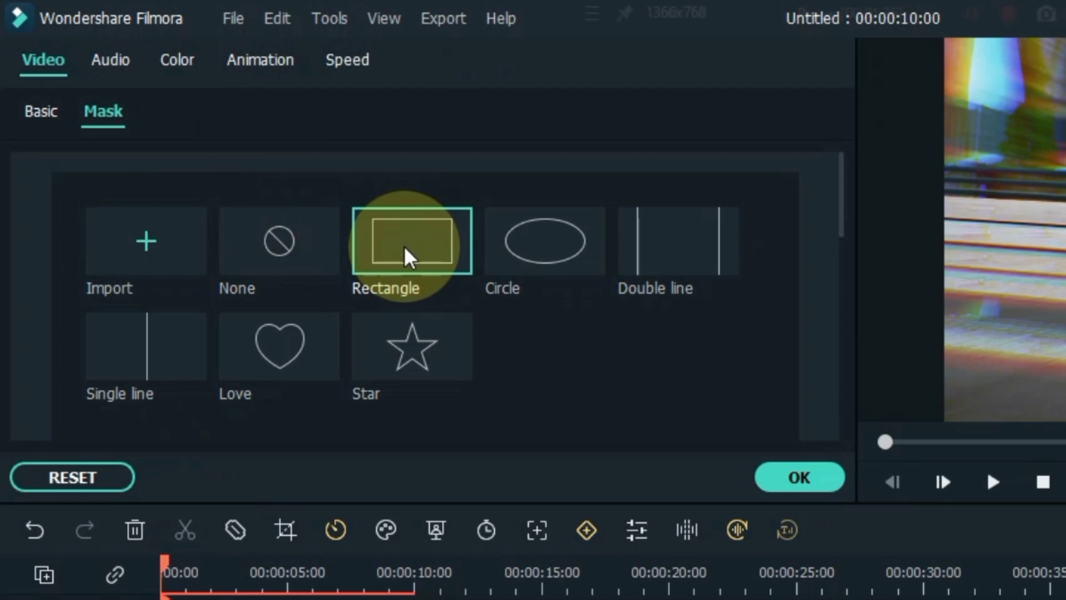
- Reshape the rectangle mask into a wide band: Y 71.5, width 68.53%, height 17.07%
{"action": "left_click_drag", "start_coordinate": [843, 201], "coordinate": [851, 302]}
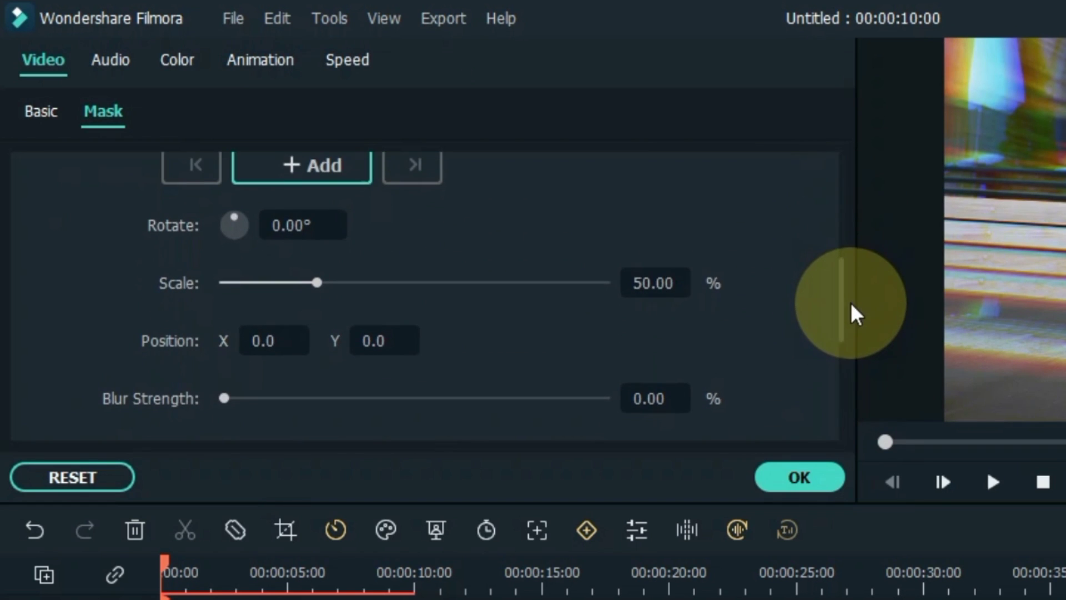
{"action": "left_click_drag", "start_coordinate": [656, 283], "coordinate": [789, 316]}
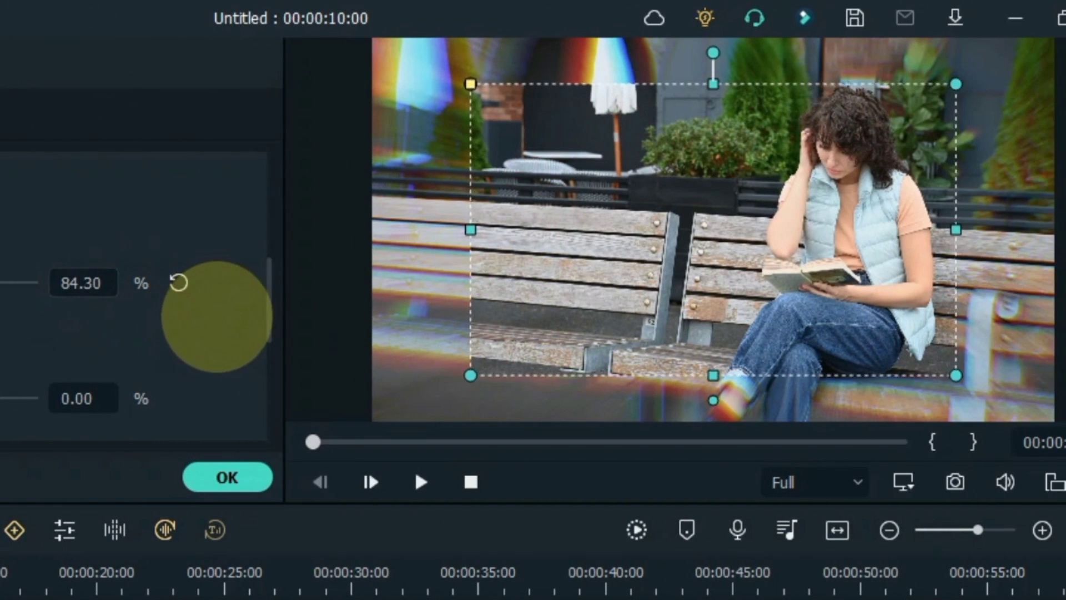
{"action": "left_click_drag", "start_coordinate": [216, 317], "coordinate": [238, 310]}
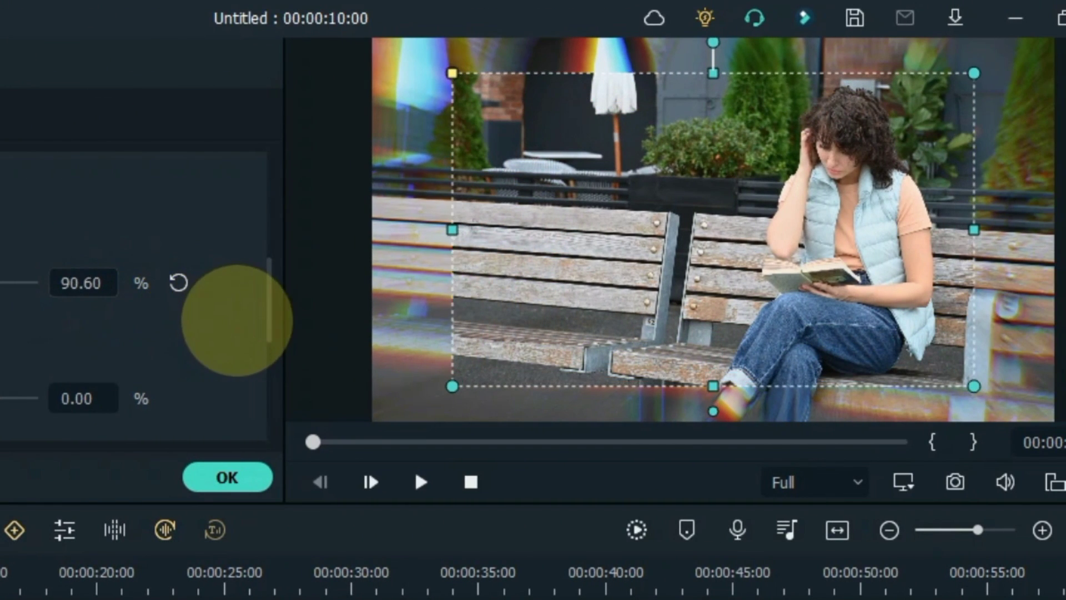
{"action": "left_click_drag", "start_coordinate": [713, 375], "coordinate": [724, 333]}
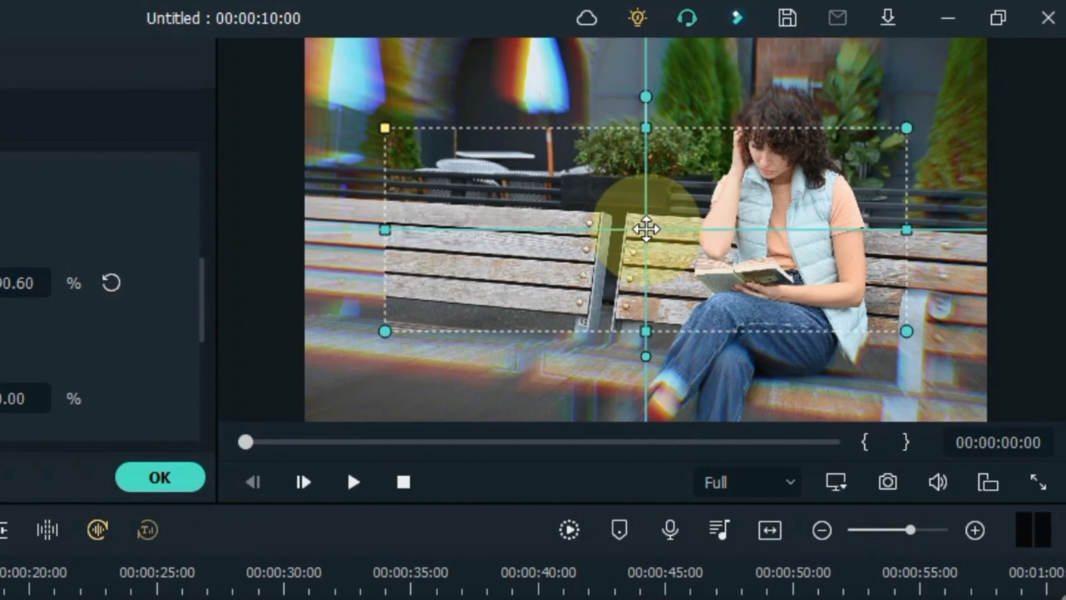
{"action": "left_click_drag", "start_coordinate": [645, 226], "coordinate": [657, 162]}
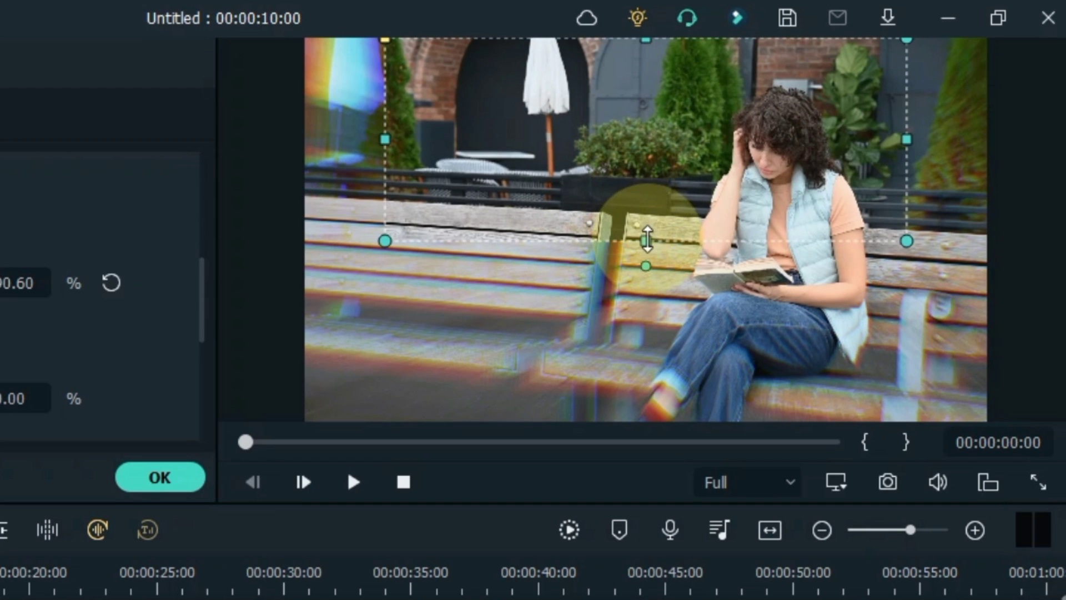
{"action": "left_click_drag", "start_coordinate": [647, 240], "coordinate": [646, 215]}
{"action": "left_click_drag", "start_coordinate": [907, 127], "coordinate": [989, 125]}
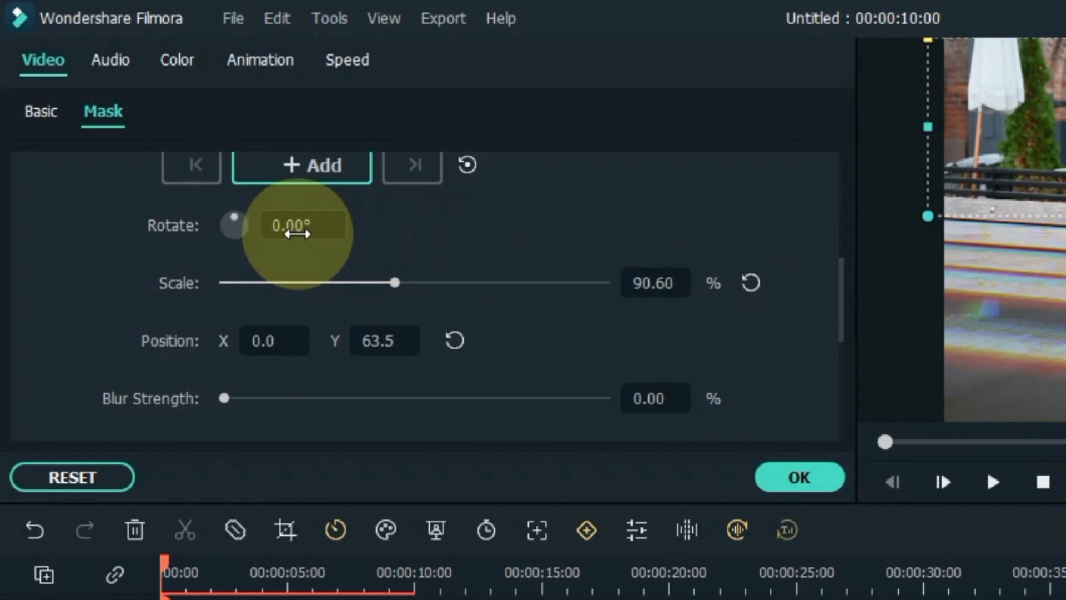
- Tilt the mask to 3° along the bench and scale it to 103.60%
{"action": "left_click_drag", "start_coordinate": [299, 232], "coordinate": [311, 234]}
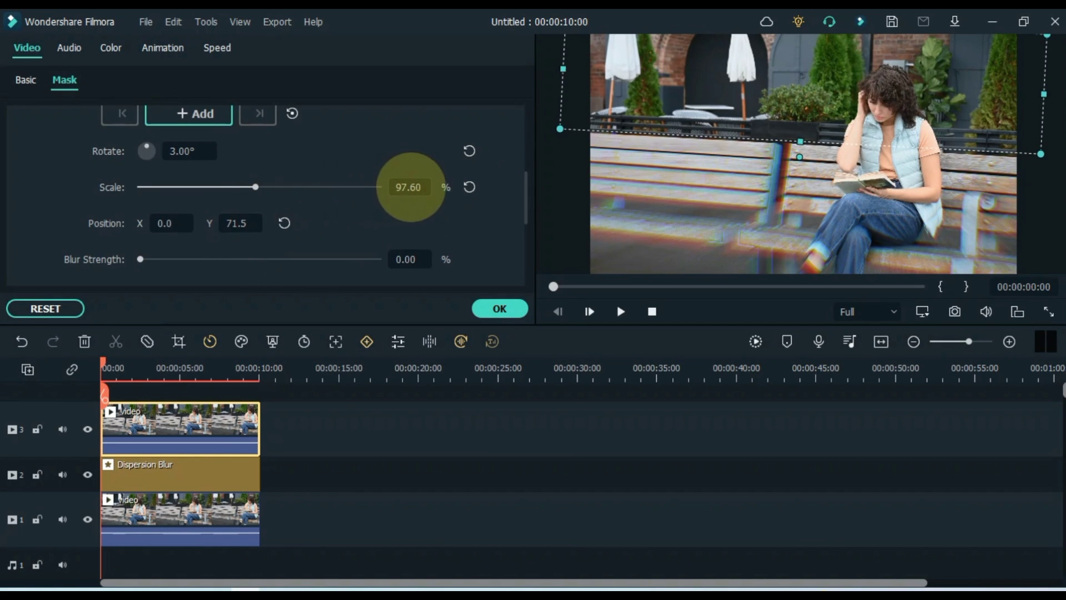
{"action": "left_click_drag", "start_coordinate": [439, 192], "coordinate": [503, 160]}
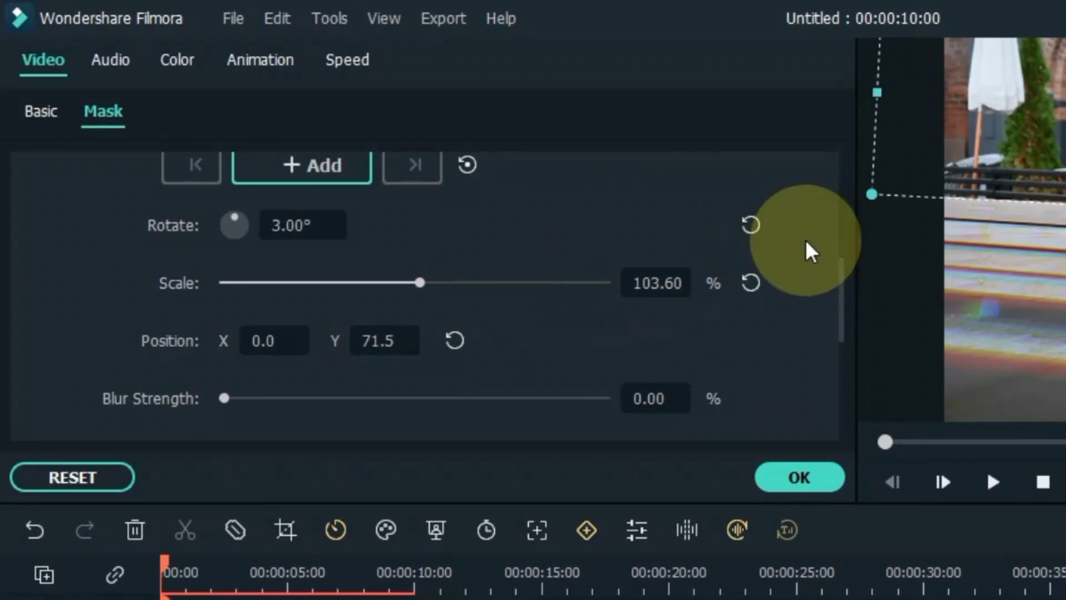
{"action": "left_click_drag", "start_coordinate": [842, 282], "coordinate": [852, 389]}
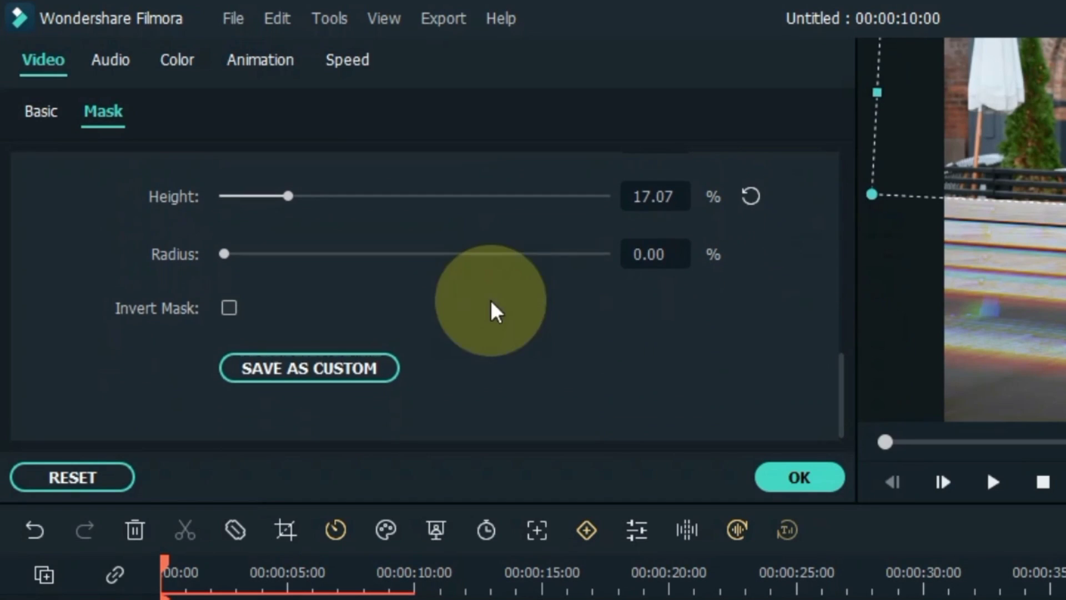
- Invert the mask and set its Blur Strength to 100%
{"action": "left_click", "coordinate": [229, 309]}
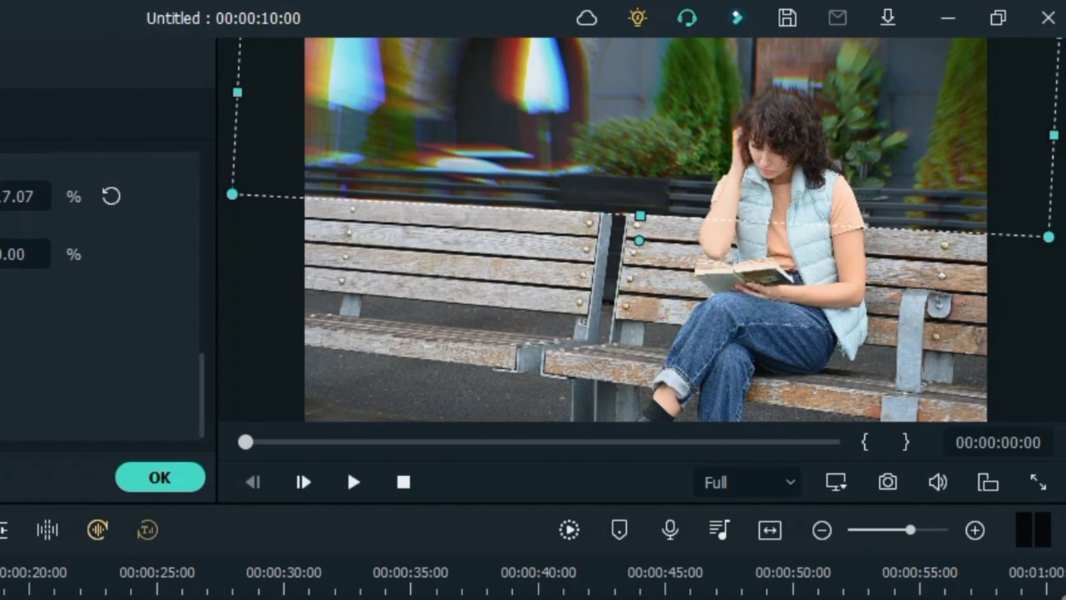
{"action": "scroll", "coordinate": [3, 338], "scroll_direction": "up", "scroll_amount": 3}
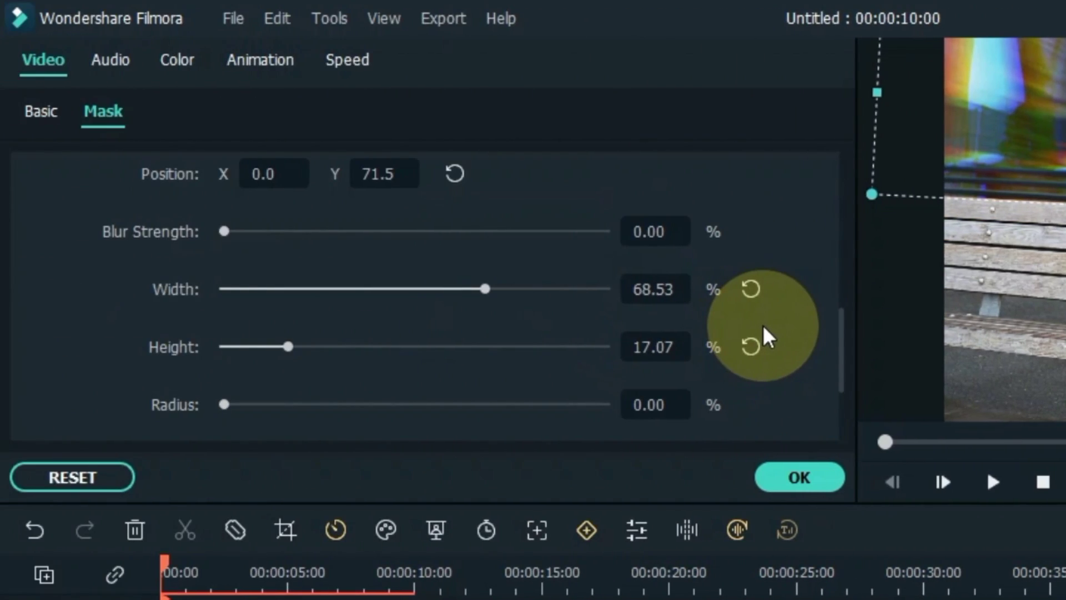
{"action": "scroll", "coordinate": [772, 306], "scroll_direction": "up", "scroll_amount": 1}
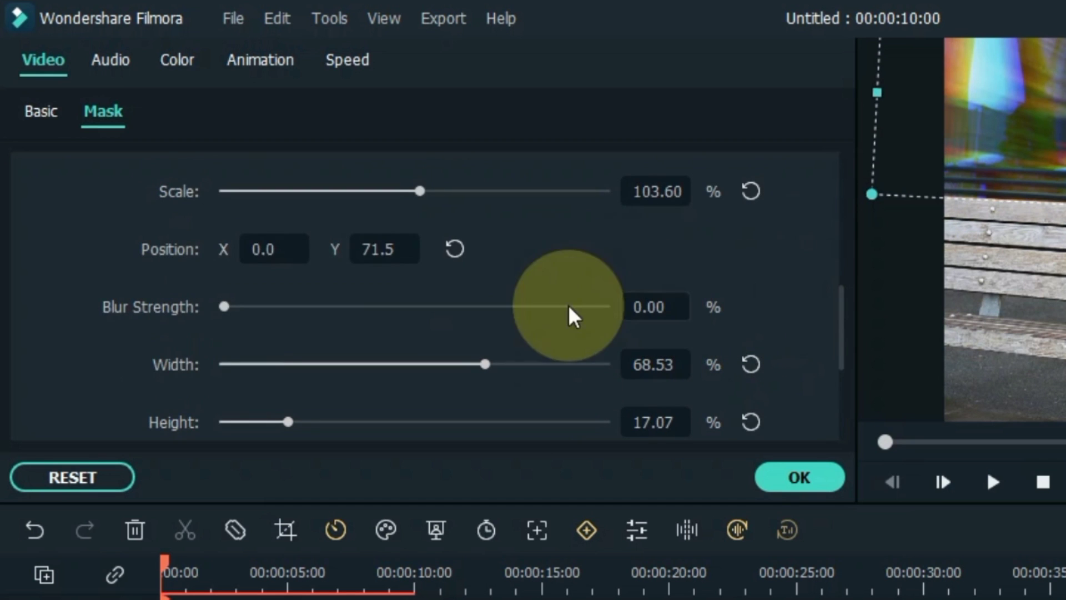
{"action": "left_click_drag", "start_coordinate": [237, 311], "coordinate": [491, 310]}
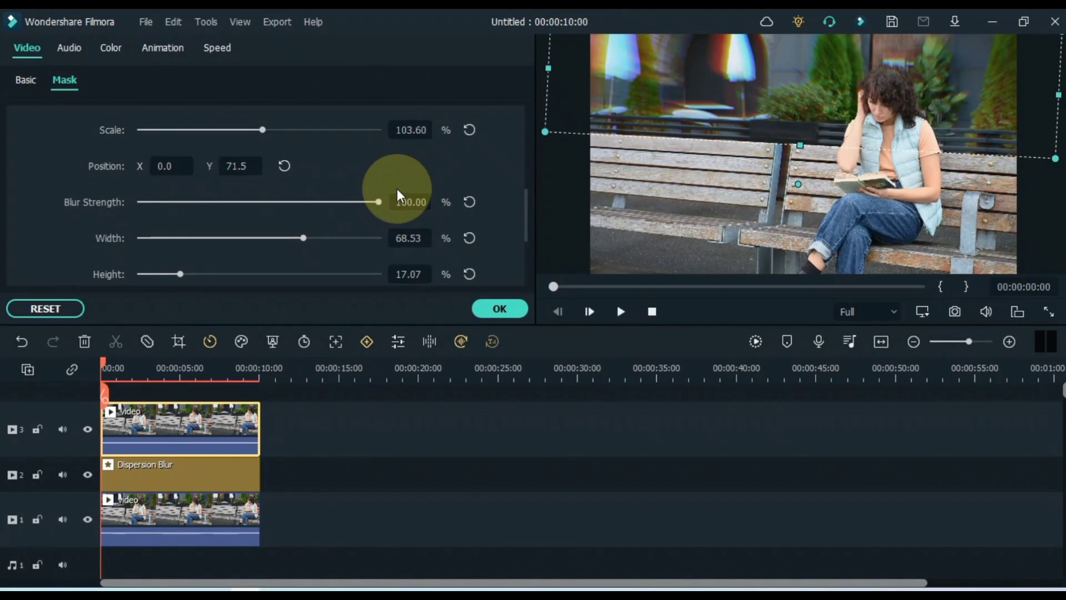
{"action": "scroll", "coordinate": [44, 300], "scroll_direction": "up", "scroll_amount": 3}
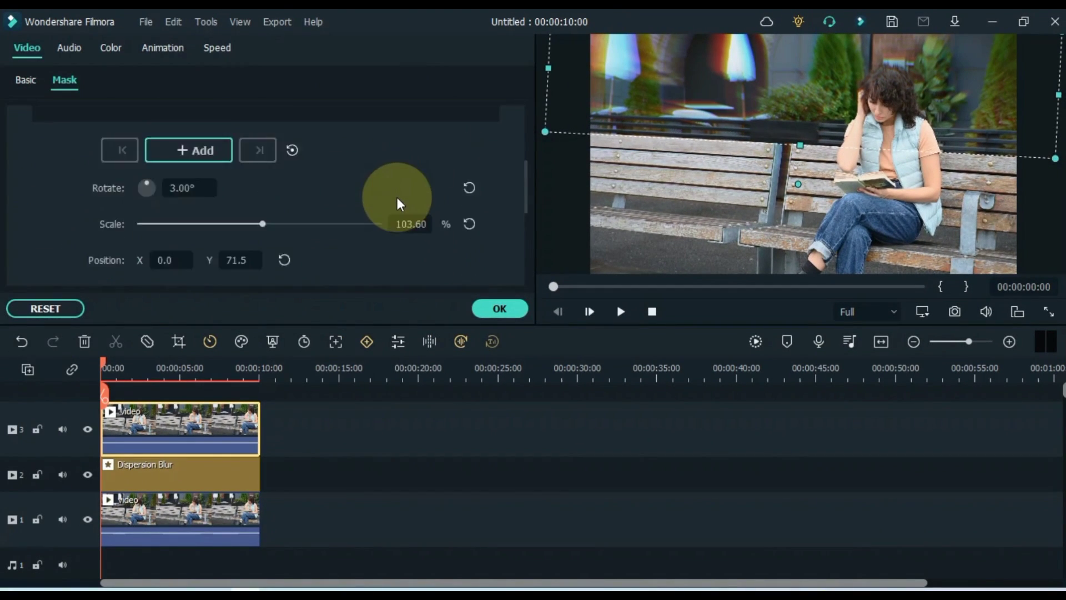
- Confirm the mask and add a third copy of the video on new track 4
{"action": "left_click", "coordinate": [498, 304]}
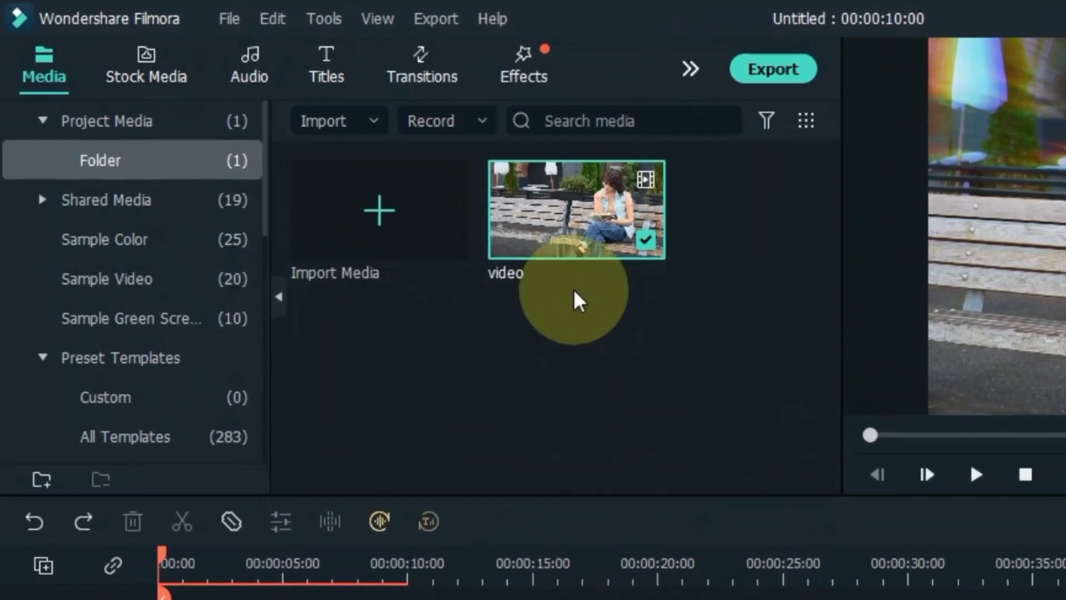
{"action": "left_click_drag", "start_coordinate": [363, 200], "coordinate": [190, 366]}
{"action": "left_click_drag", "start_coordinate": [303, 321], "coordinate": [151, 350]}
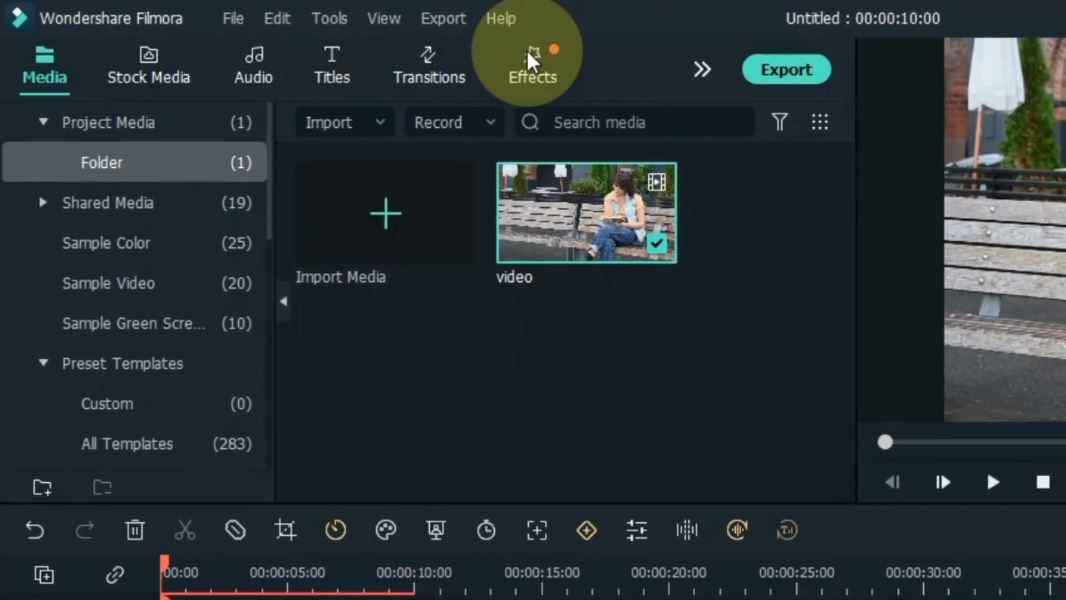
- Apply the AI Portrait Human Segmentation effect to the track 4 clip
{"action": "left_click", "coordinate": [332, 46]}
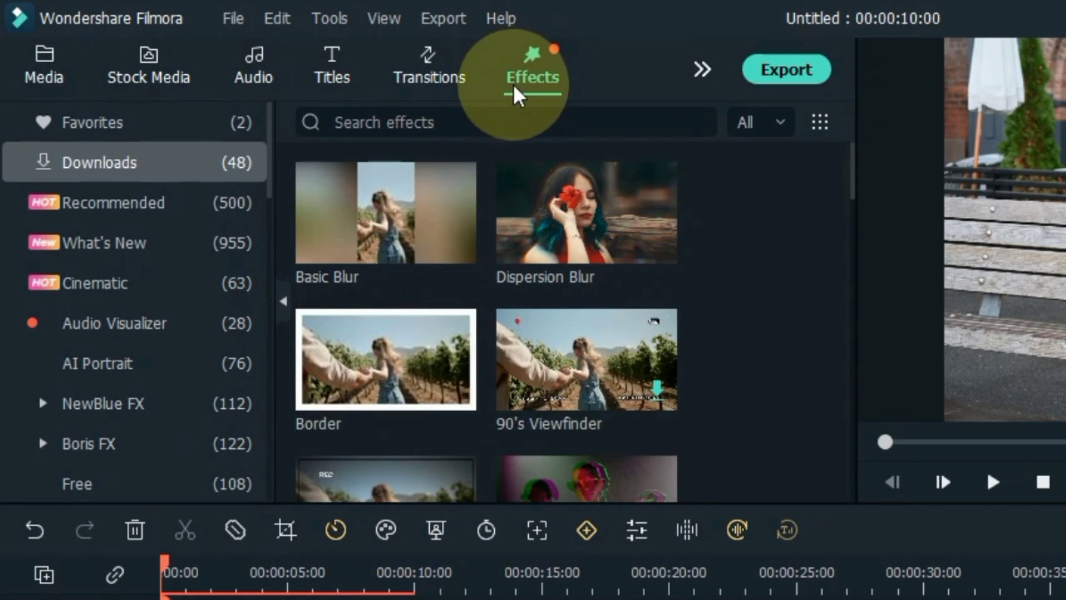
{"action": "left_click", "coordinate": [199, 374]}
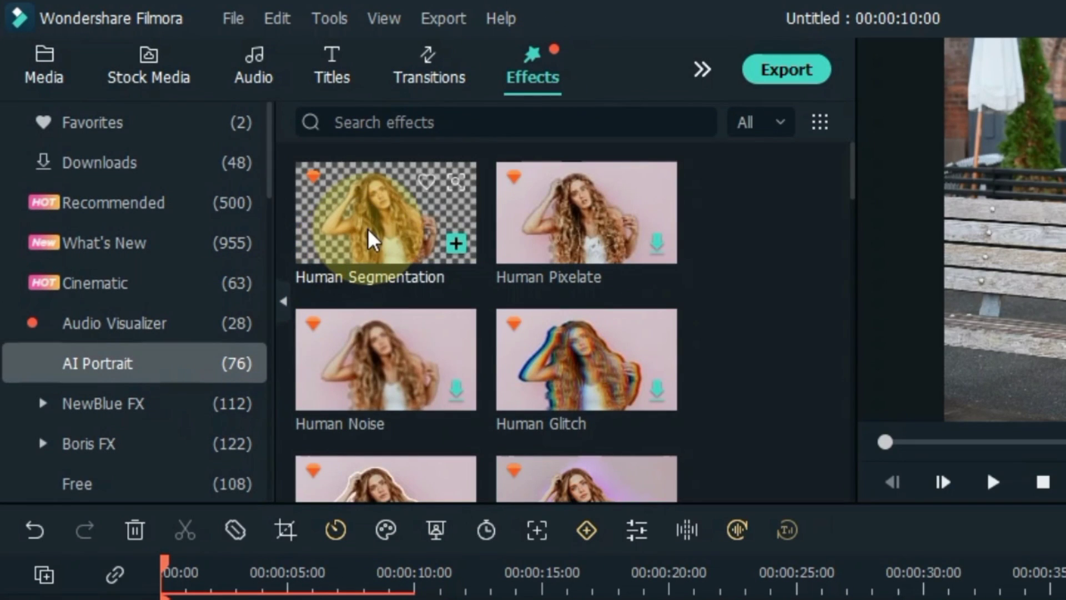
{"action": "left_click_drag", "start_coordinate": [374, 239], "coordinate": [221, 316]}
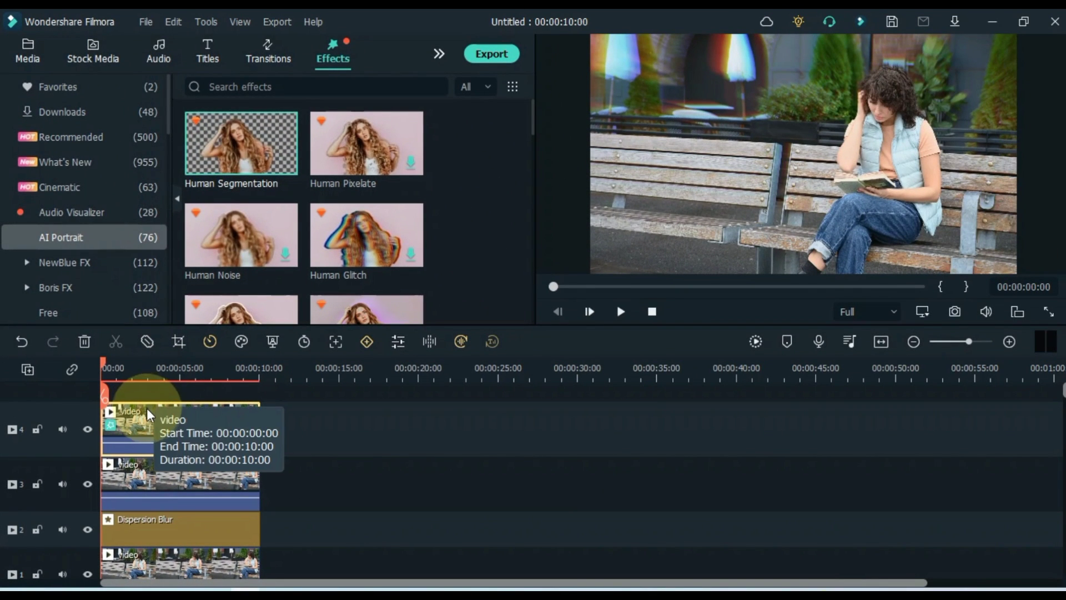
- Set Human Segmentation Edge Thickness to -11.00, then play the four-track composite
{"action": "double_click", "coordinate": [149, 424]}
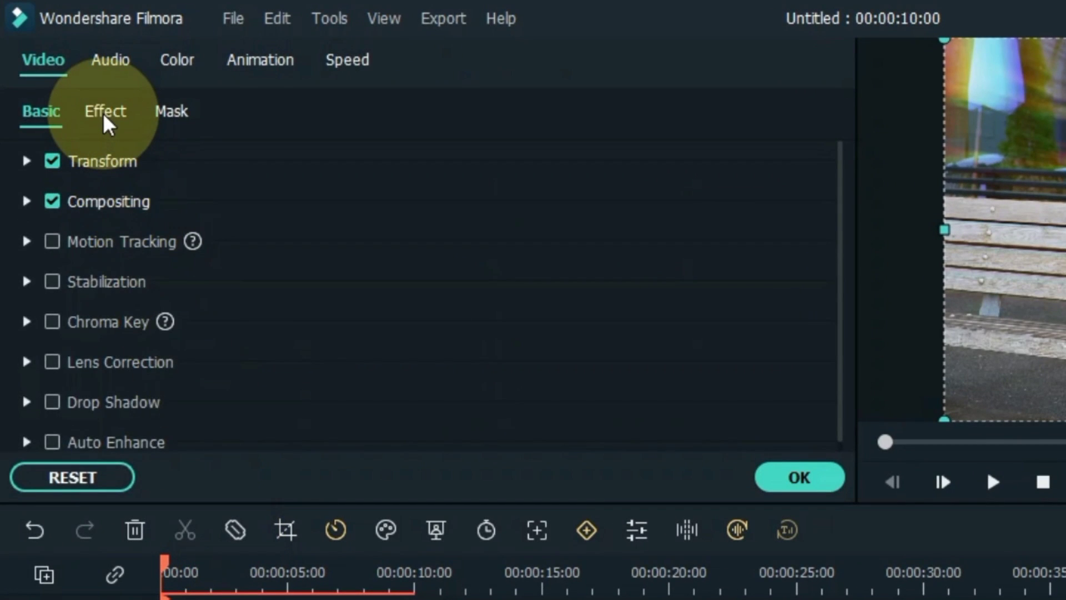
{"action": "left_click", "coordinate": [71, 87]}
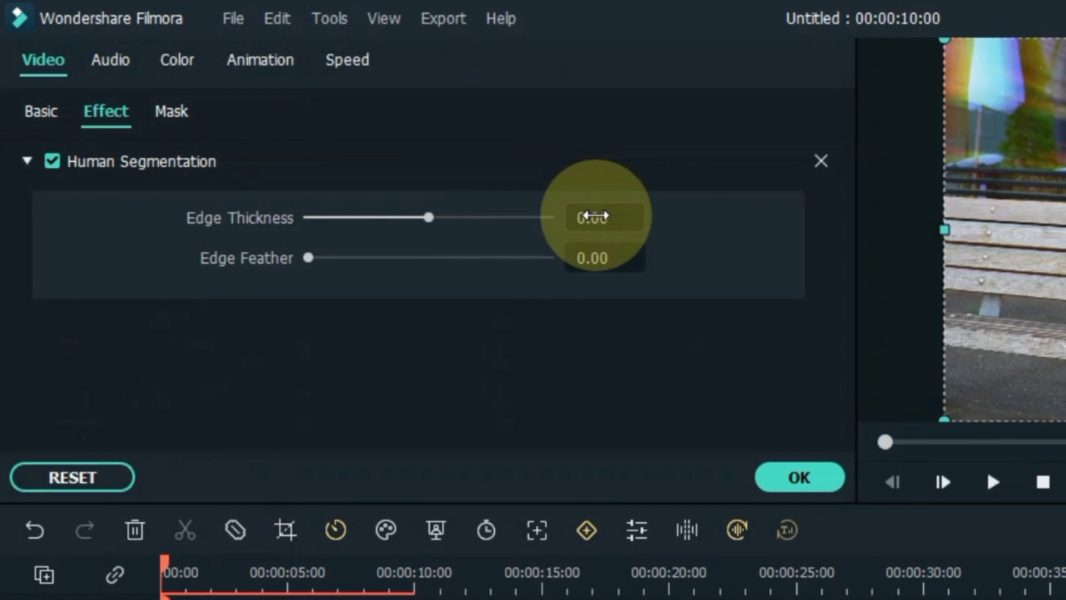
{"action": "left_click_drag", "start_coordinate": [589, 216], "coordinate": [568, 217]}
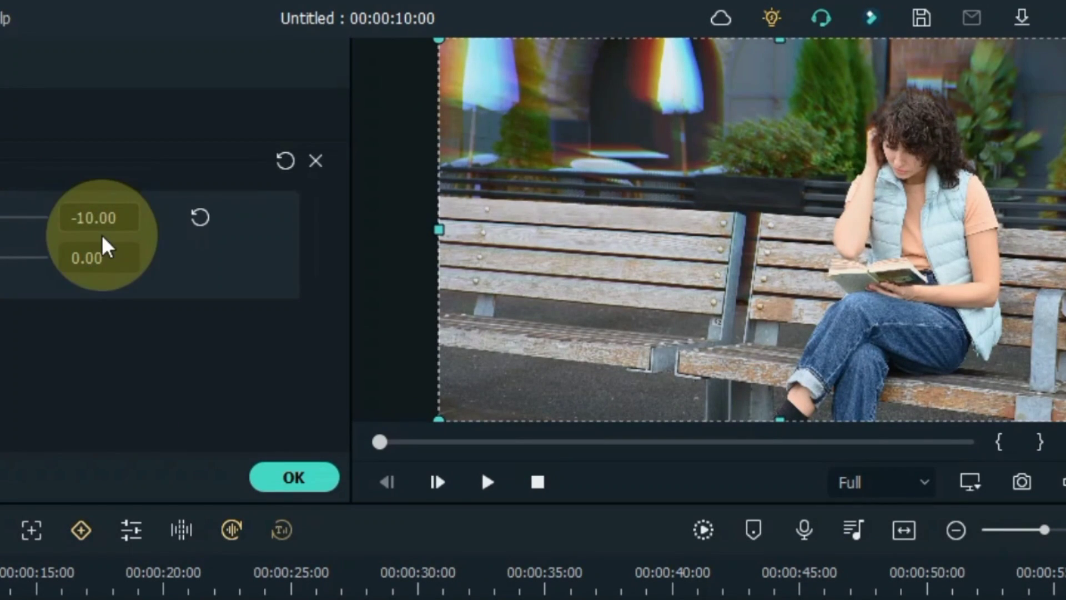
{"action": "left_click", "coordinate": [313, 477]}
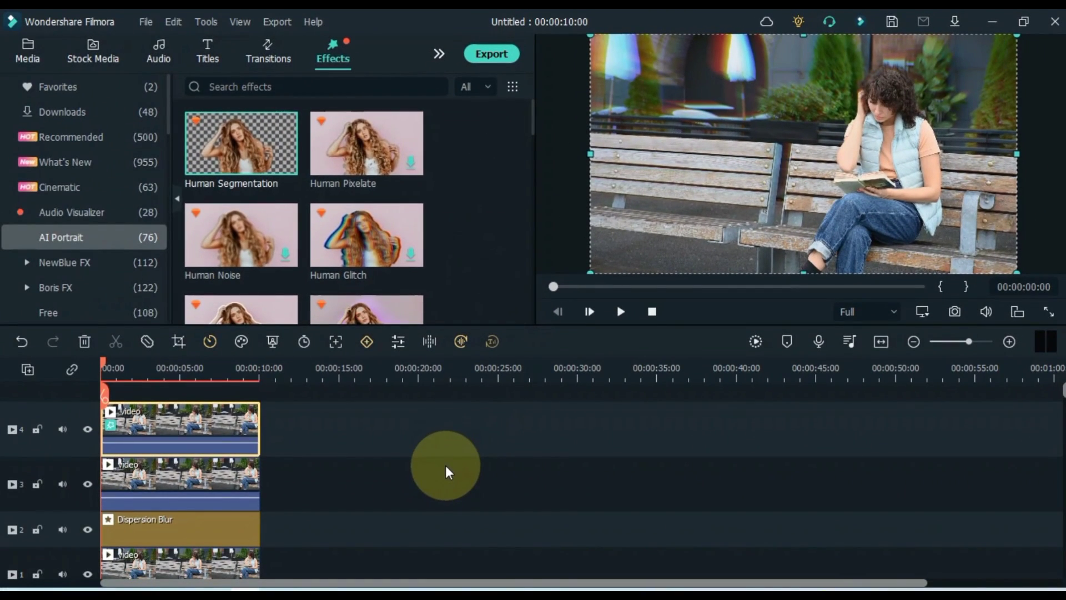
{"action": "left_click", "coordinate": [445, 465]}
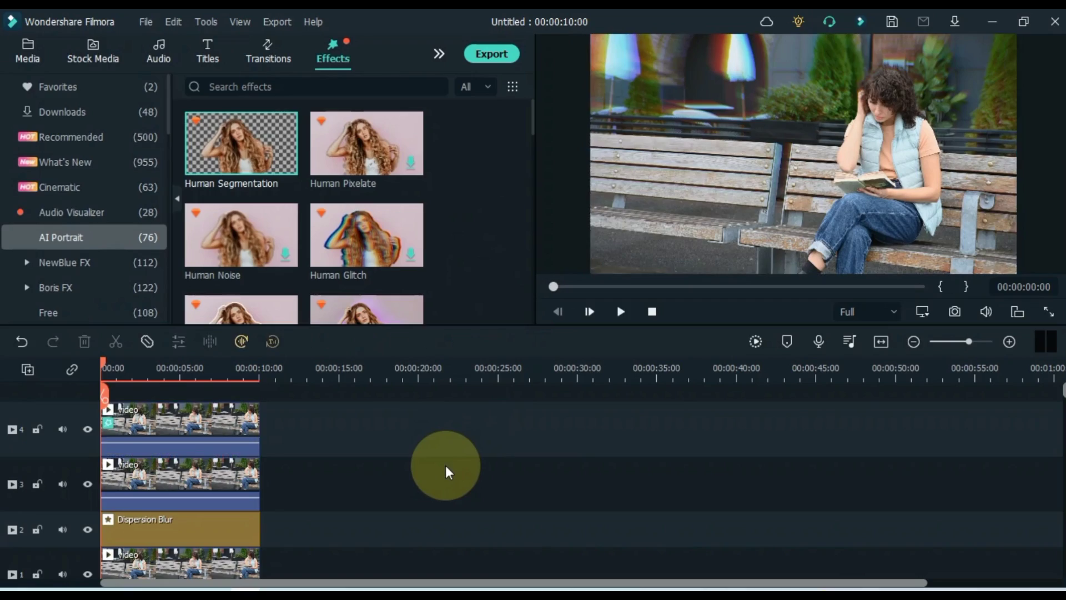
{"action": "left_click", "coordinate": [621, 312]}
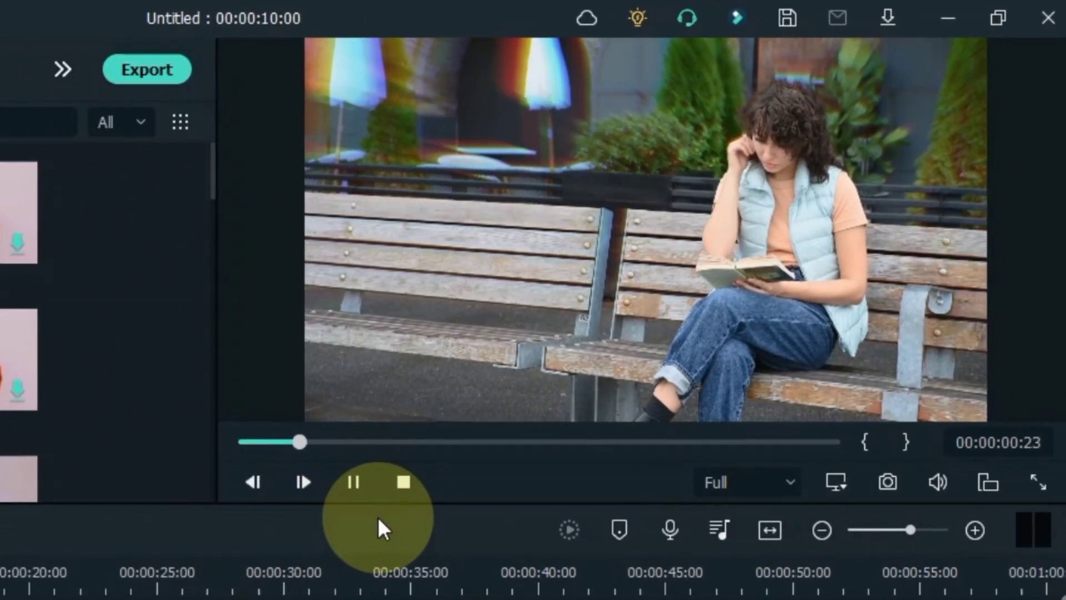